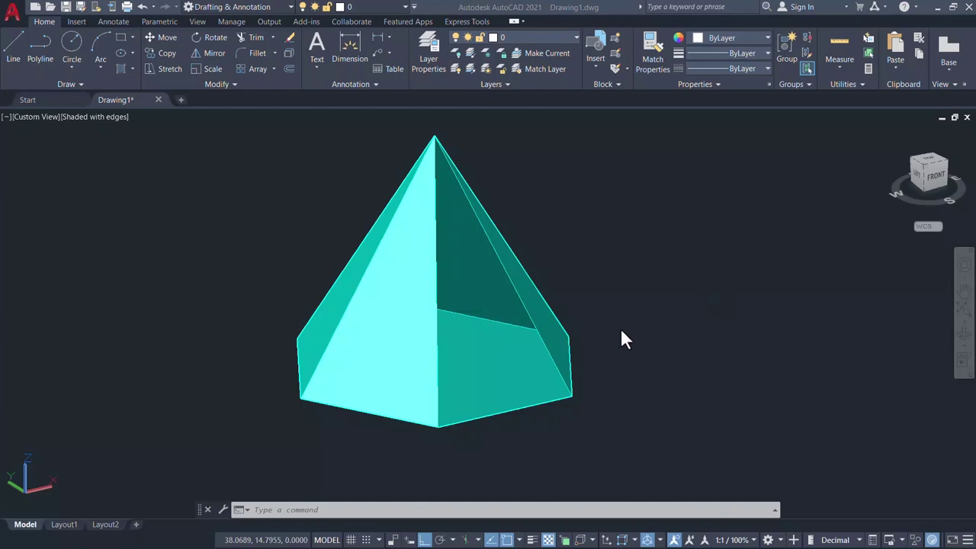
- Orbit the hexagonal pyramid sample to see it from another angle
mouse_move(616, 320)
shift+middle_down()
mouse_move(588, 334)
mouse_move(529, 331)
mouse_move(605, 328)
mouse_move(623, 315)
mouse_move(586, 339)
mouse_move(525, 334)
mouse_move(525, 315)
mouse_move(596, 343)
mouse_move(631, 330)
mouse_move(446, 353)
mouse_move(386, 349)
mouse_move(505, 359)
mouse_move(605, 318)
mouse_move(595, 292)
mouse_move(598, 233)
mouse_move(592, 272)
mouse_move(651, 323)
mouse_move(525, 328)
mouse_move(582, 340)
mouse_move(607, 333)
mouse_move(551, 340)
mouse_move(619, 317)
shift+middle_up()
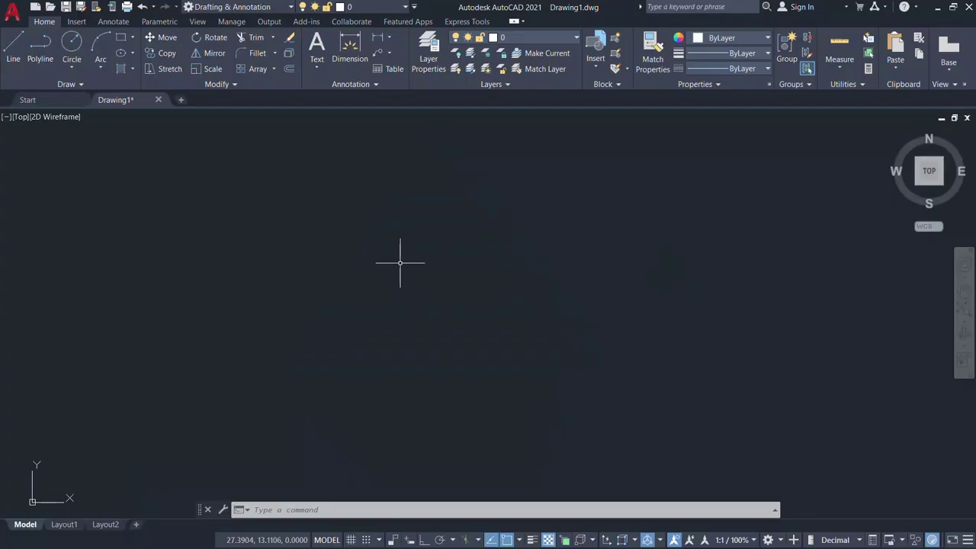
- Draw a six-sided polygon inscribed in a circle, with its radius set horizontally using Ortho
click(132, 37)
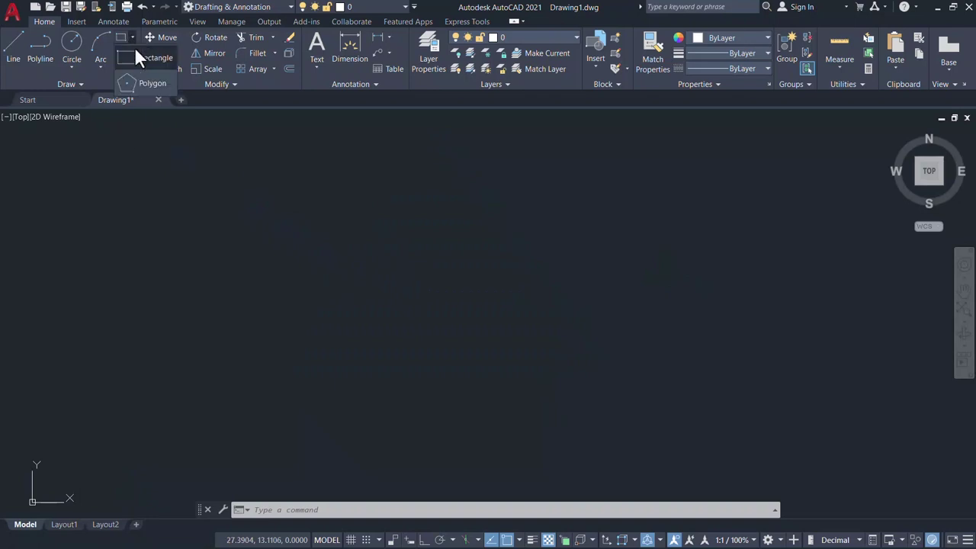
click(152, 90)
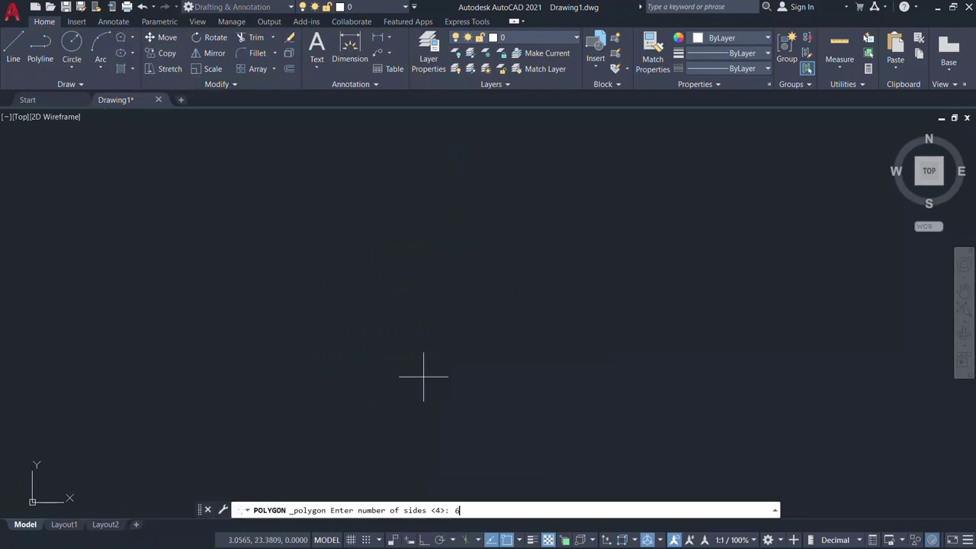
key(Return)
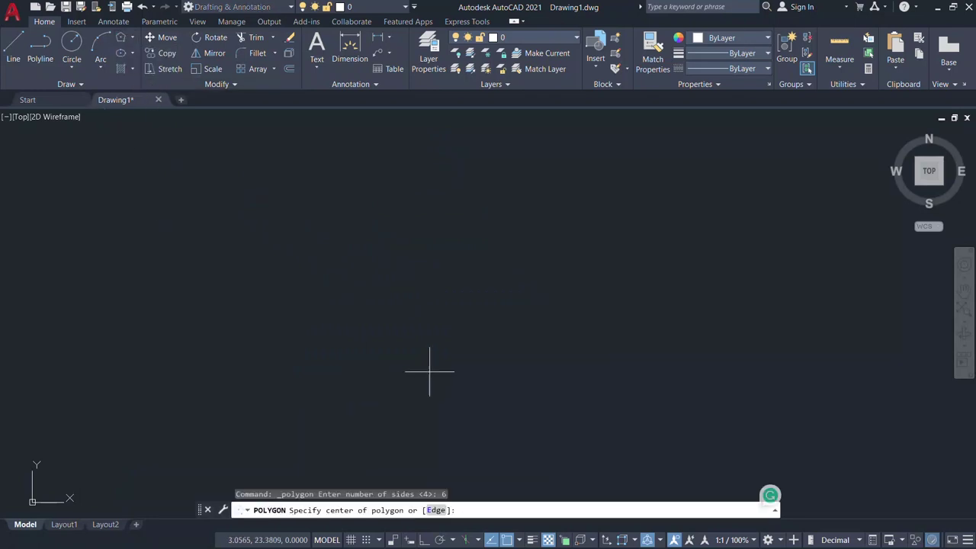
click(461, 290)
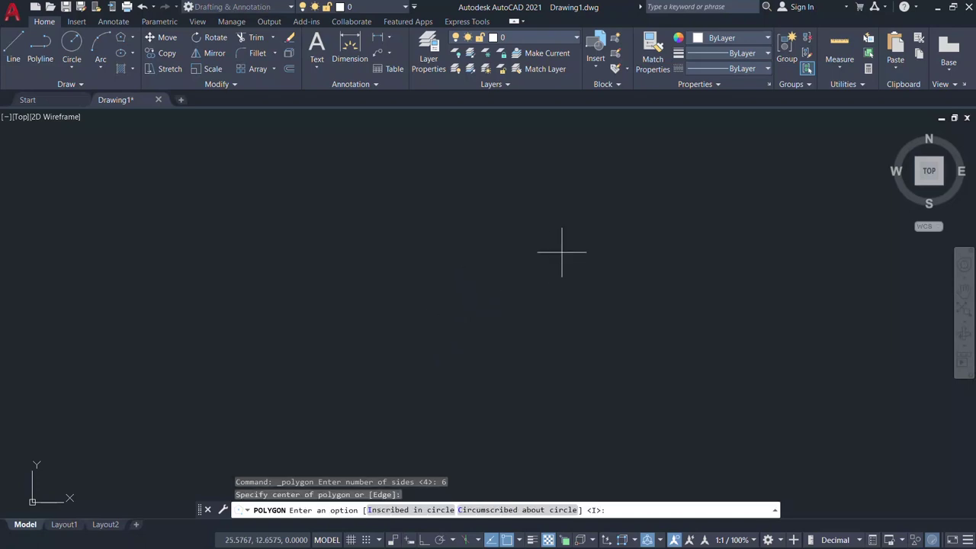
key(Return)
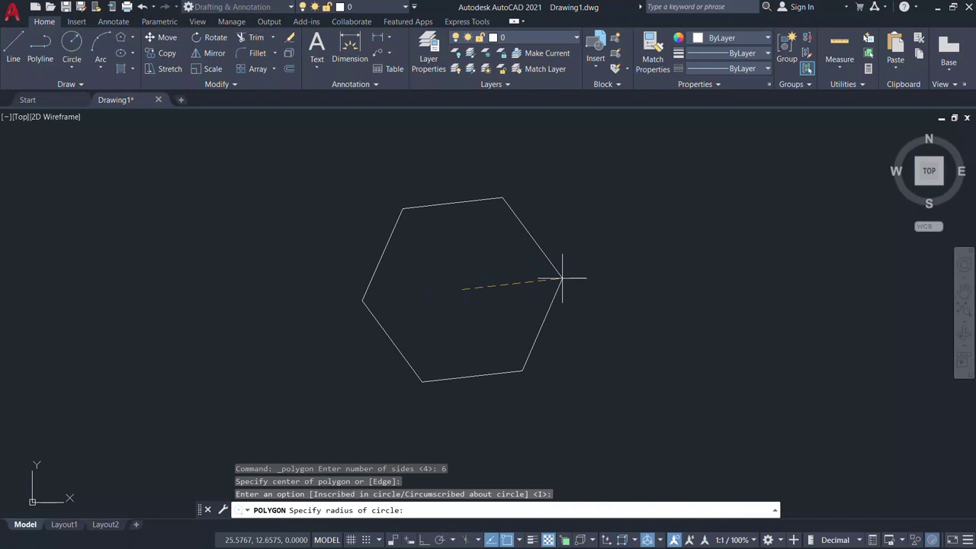
key(F8)
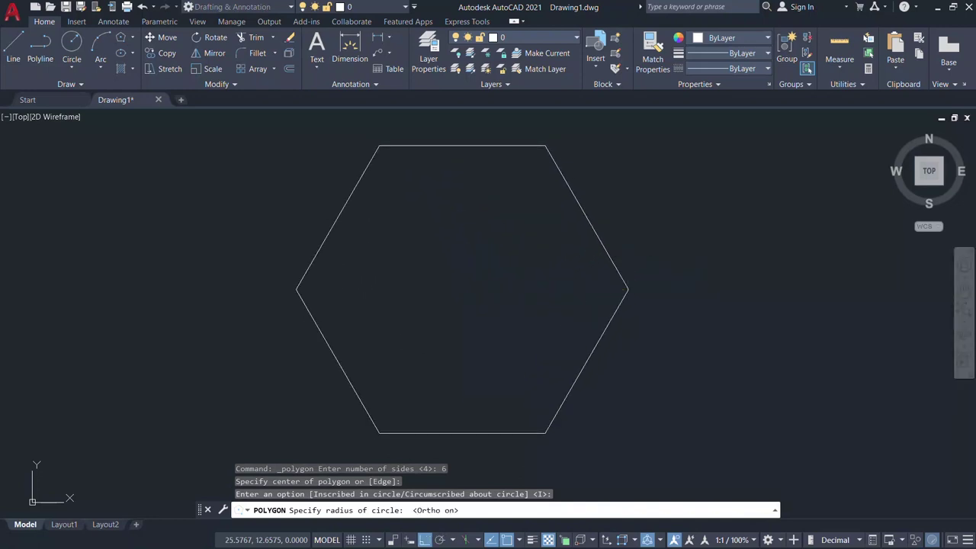
click(628, 260)
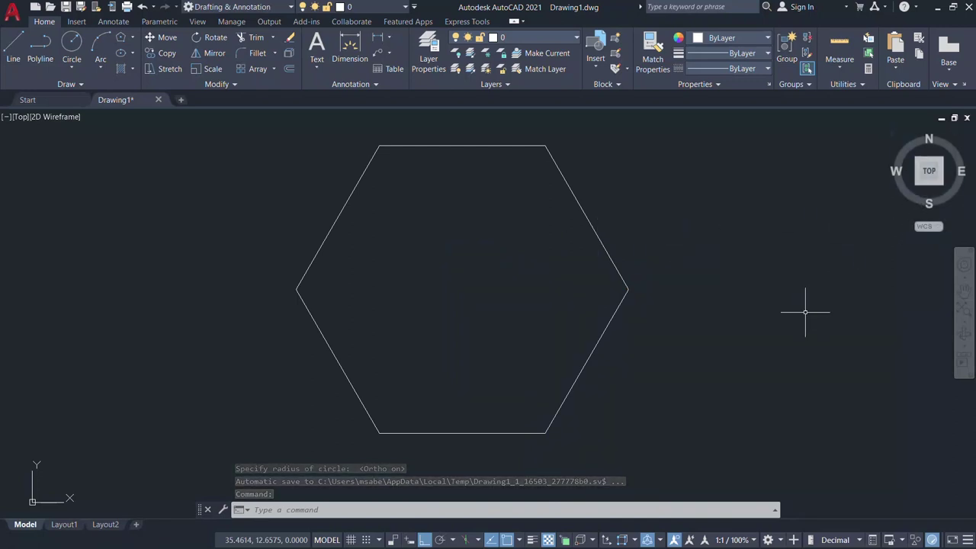
- Switch to the SW isometric view and place a point at the hexagon's geometric centre
click(915, 180)
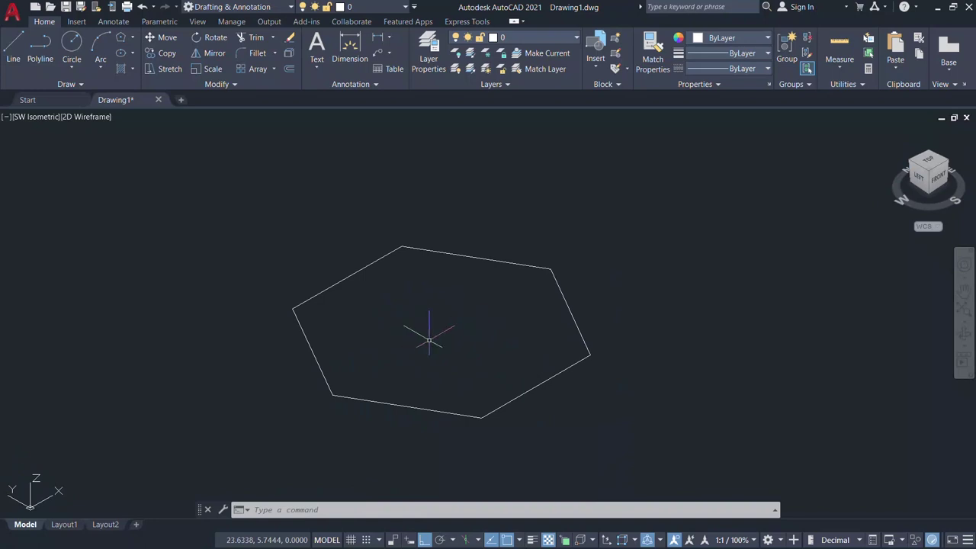
text(POIn)
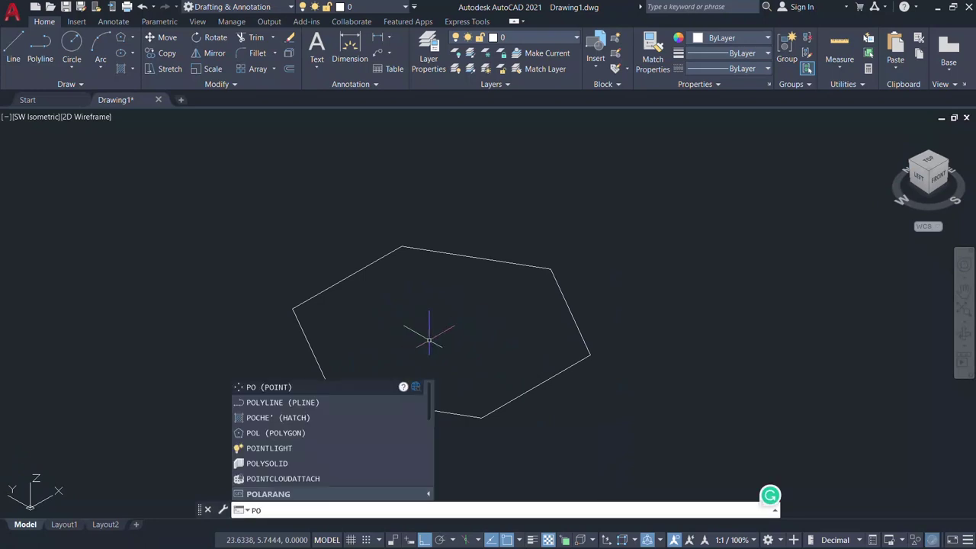
key(Return)
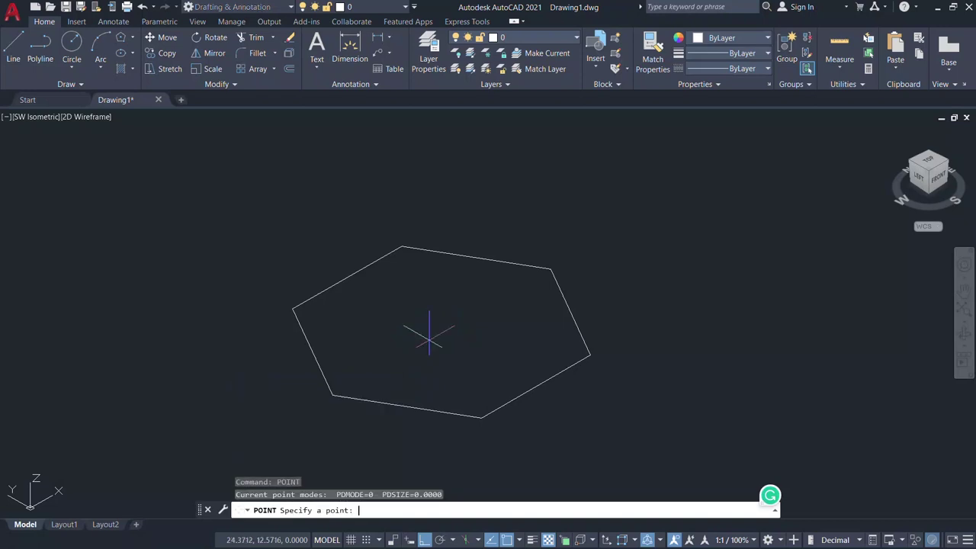
shift+right_click(416, 180)
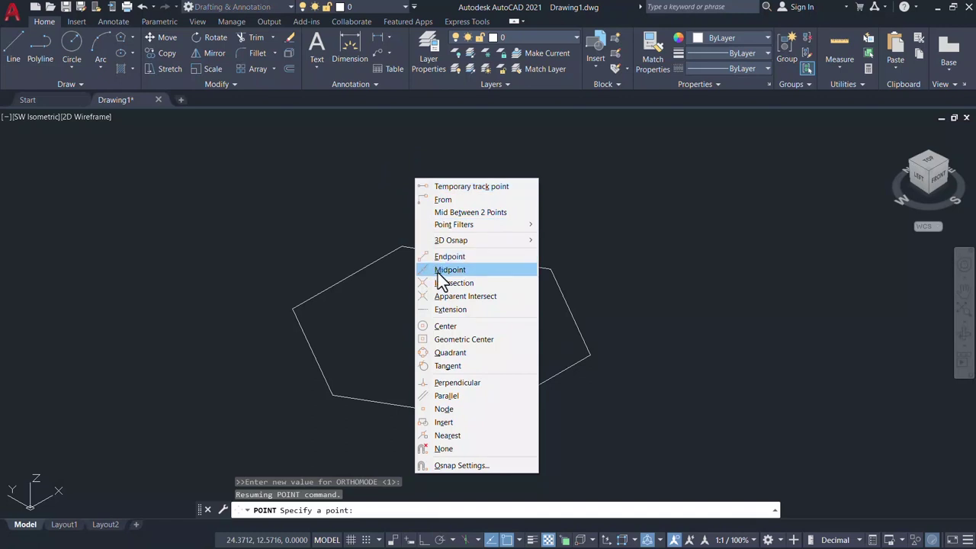
click(461, 339)
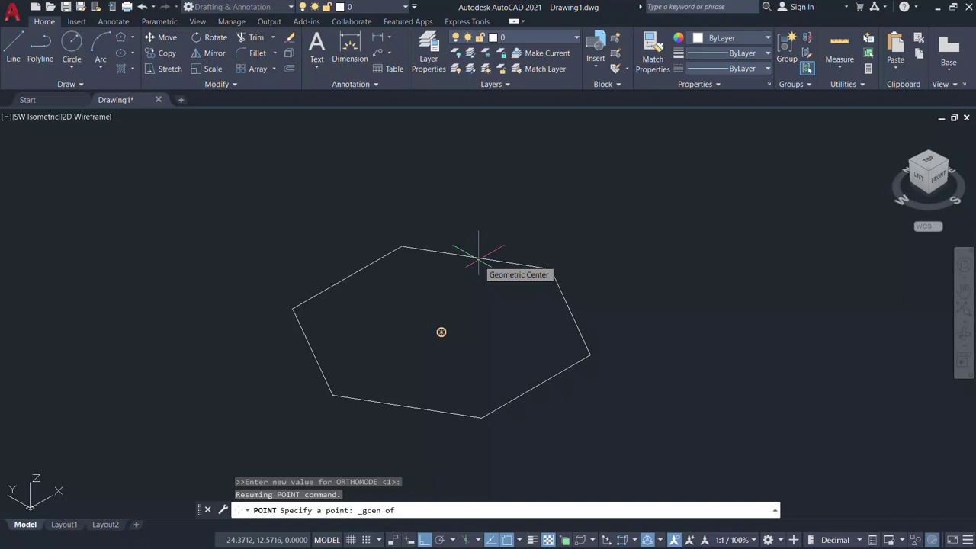
click(478, 259)
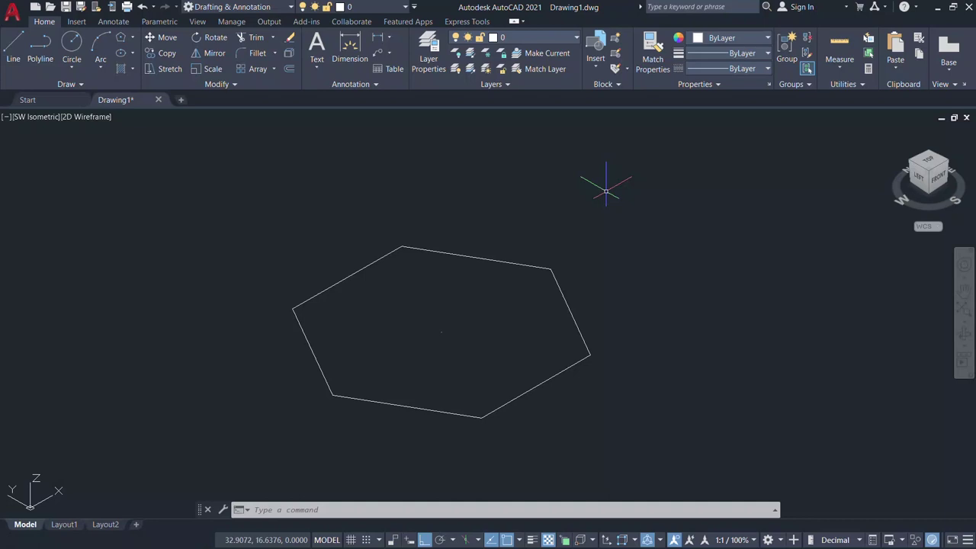
- Set the point style to the X cross marker through PTYPE
key(Escape)
text(ptype)
key(Return)
click(522, 199)
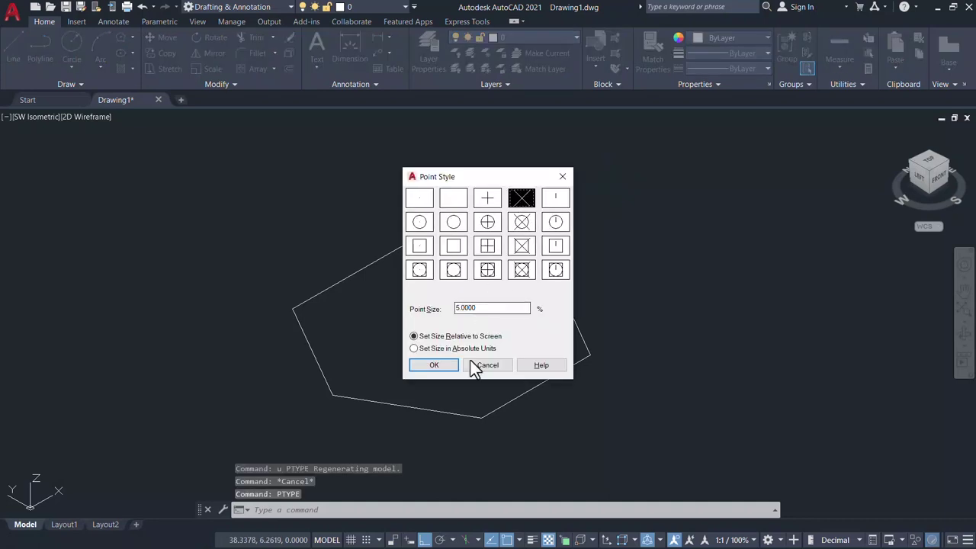
click(449, 365)
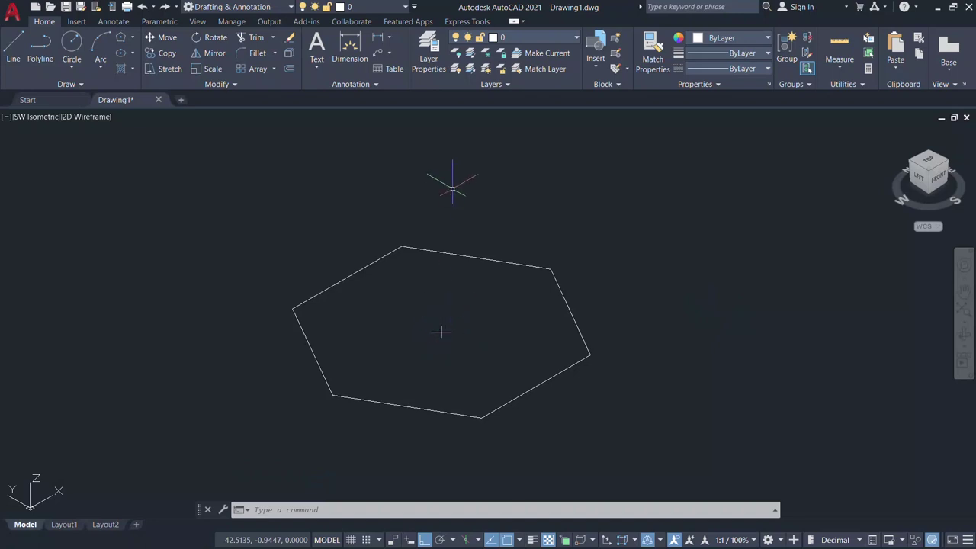
key(Escape)
key(Escape)
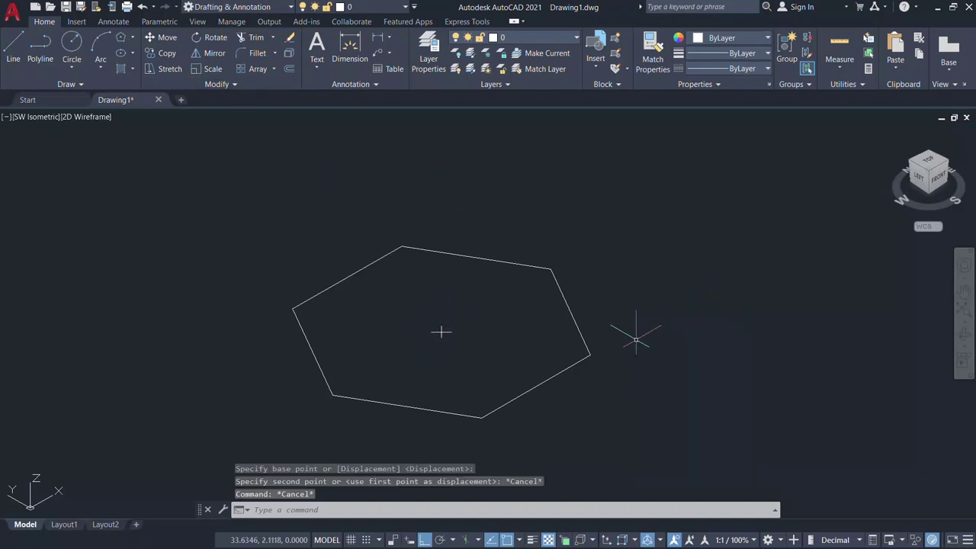
- Move the centre point 20 units straight up along +Z
click(167, 36)
click(398, 303)
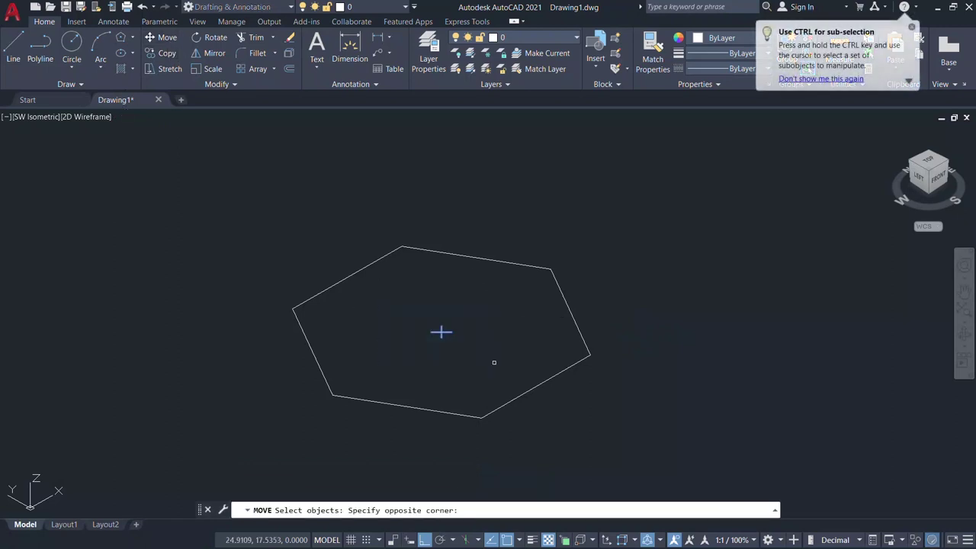
click(494, 362)
key(Return)
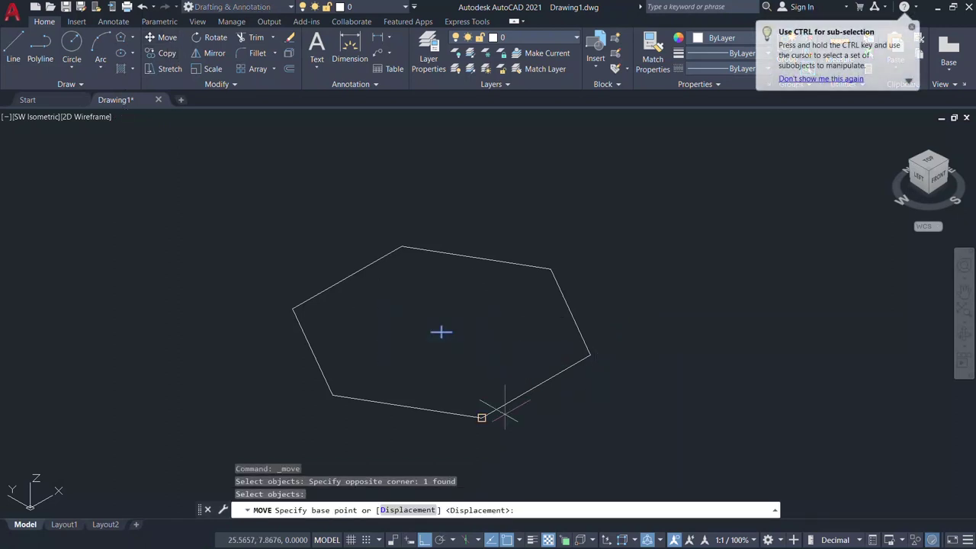
click(441, 331)
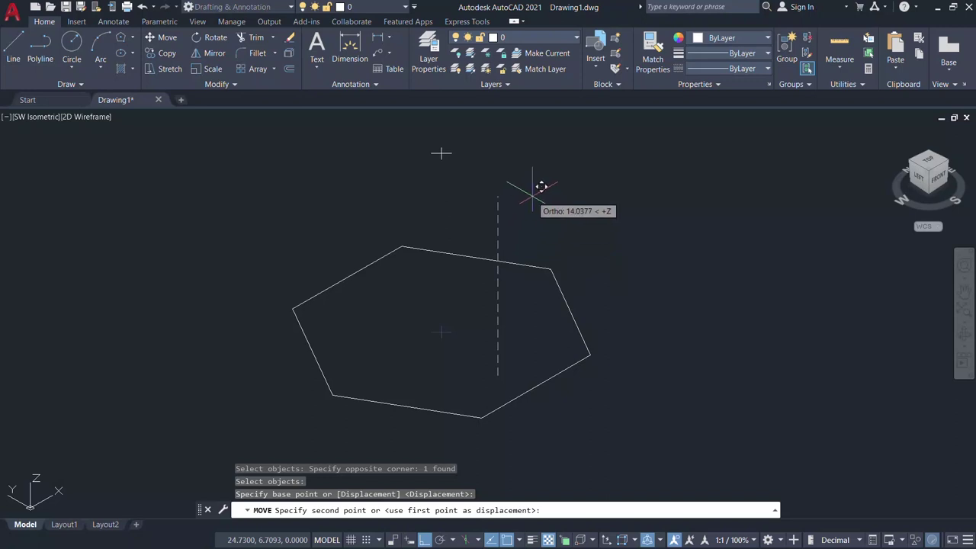
text(20)
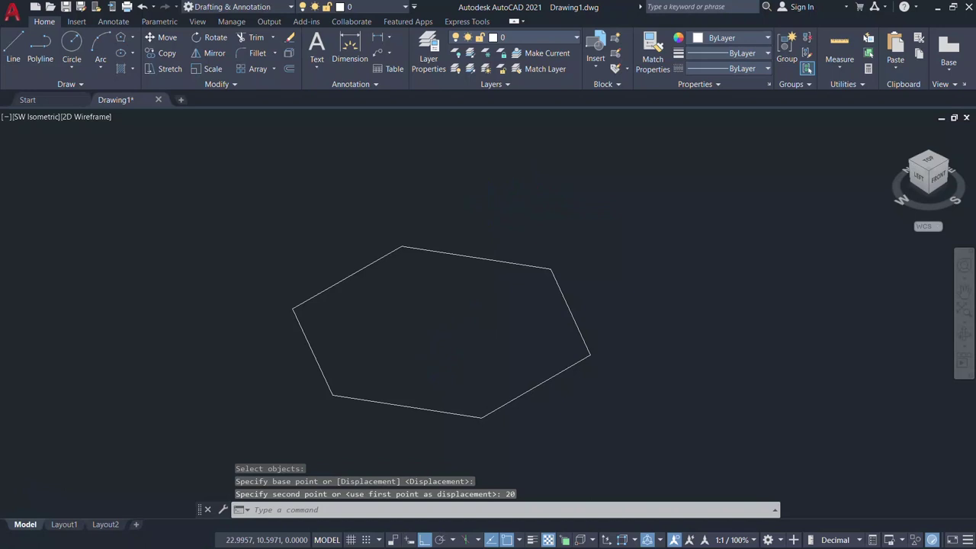
key(Return)
key(Escape)
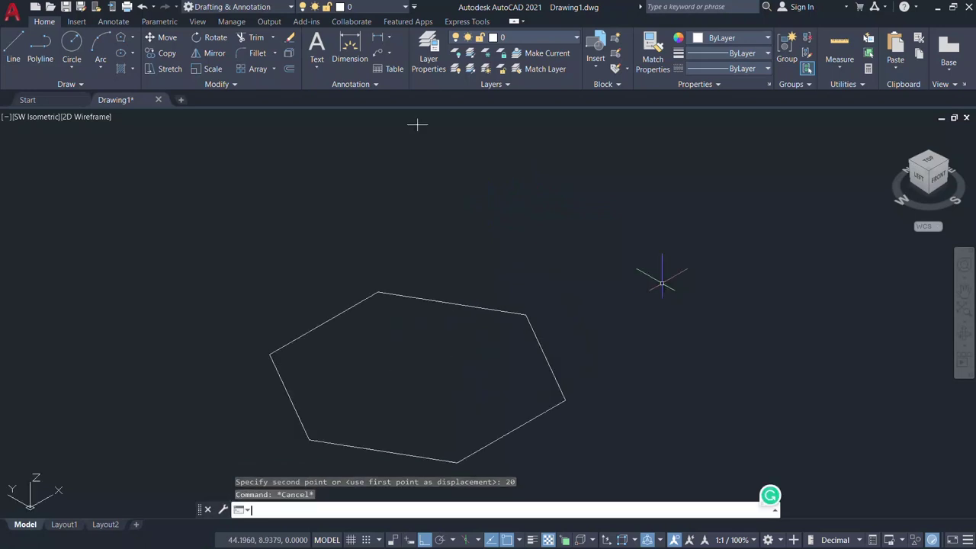
- Create a RULESURF surface between the hexagon and the raised apex point
text(rulesurf)
key(Return)
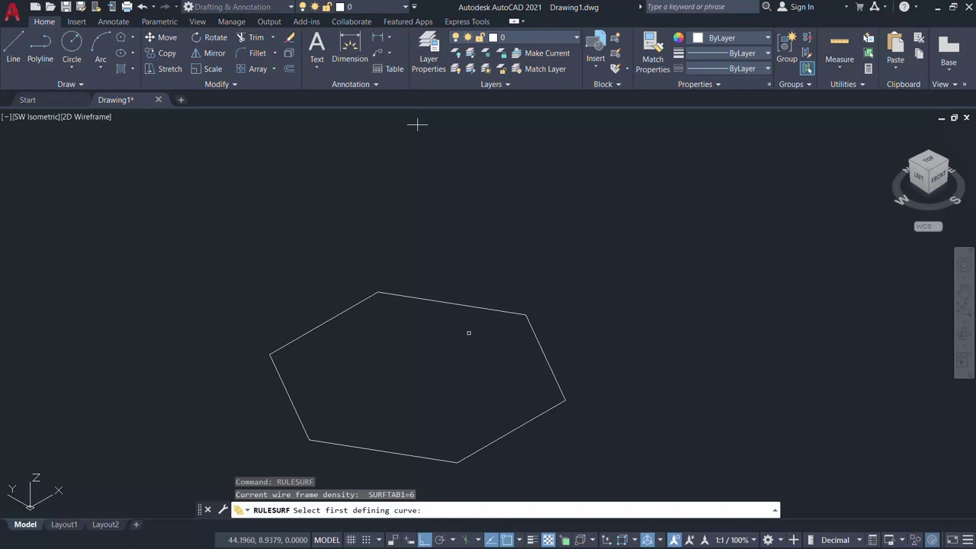
click(503, 311)
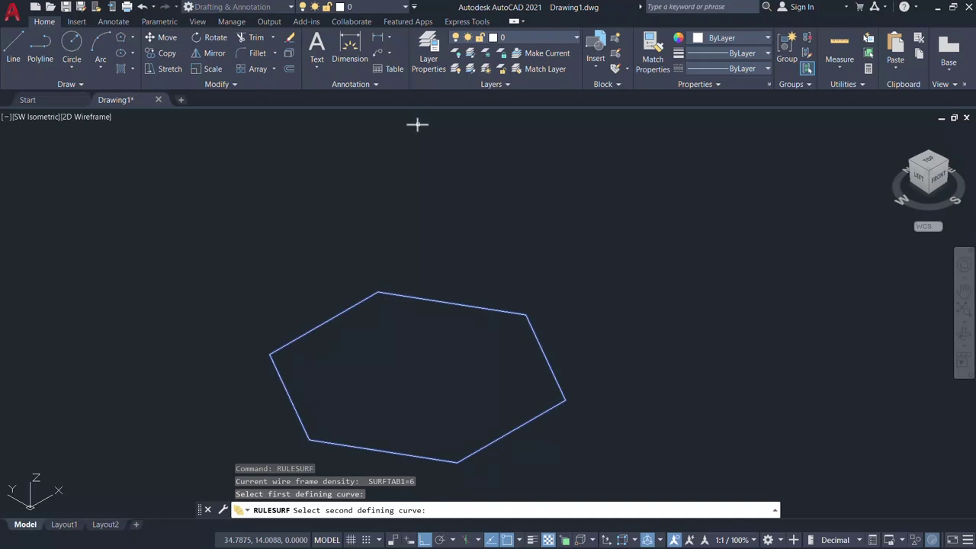
click(417, 124)
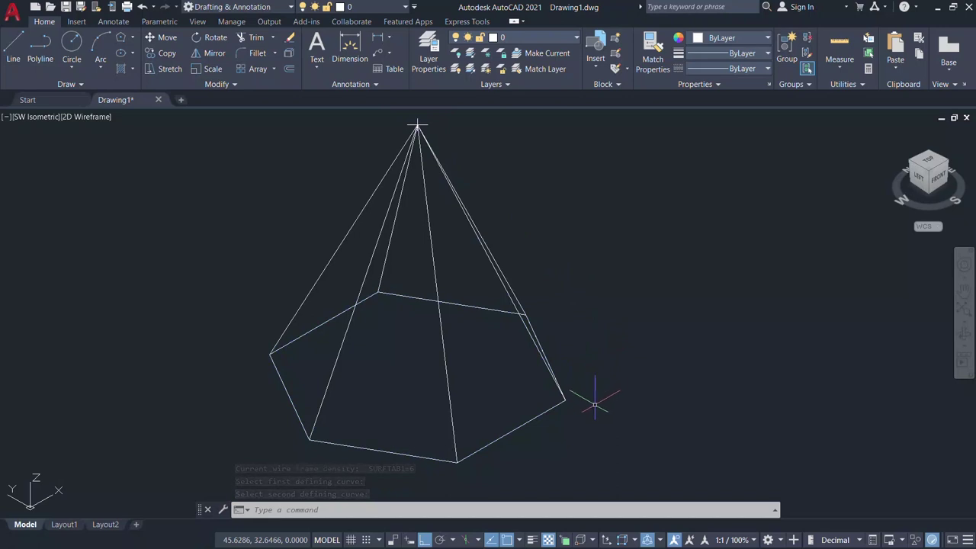
mouse_move(594, 404)
shift+middle_down()
mouse_move(608, 398)
mouse_move(608, 375)
mouse_move(607, 389)
shift+middle_up()
- Switch the viewport to Shaded with edges and frame the pyramid
click(104, 115)
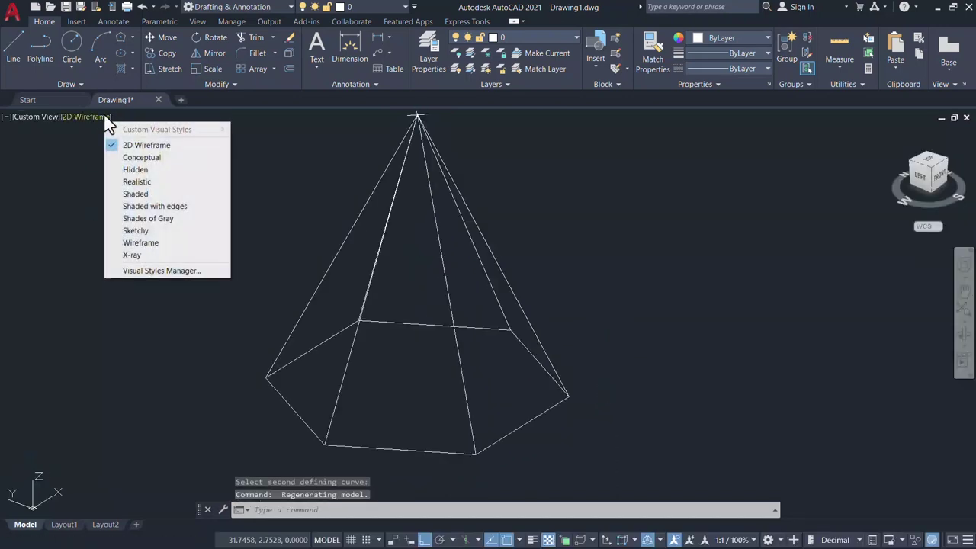
click(138, 206)
mouse_move(480, 381)
shift+middle_down()
mouse_move(494, 378)
mouse_move(523, 277)
shift+middle_up()
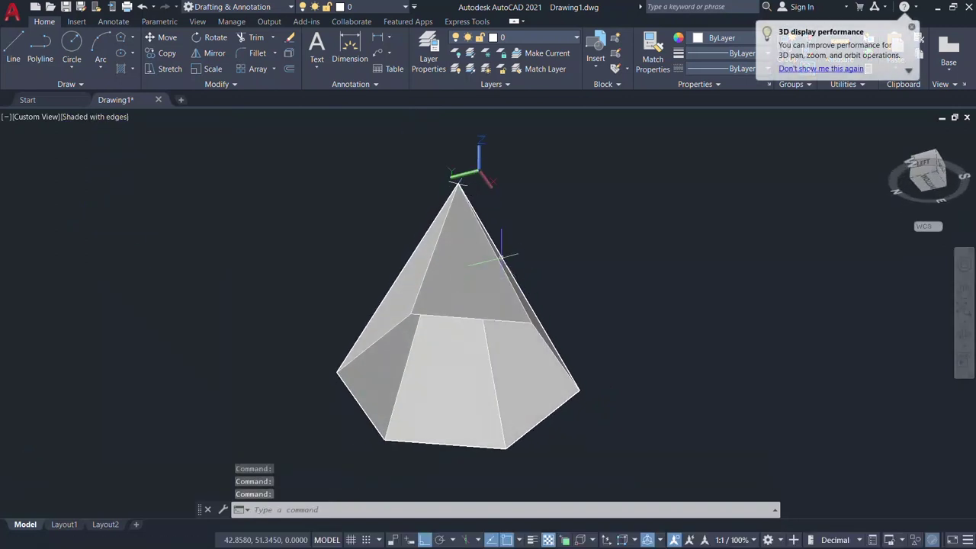
scroll(501, 255, down, 2)
scroll(499, 262, up, 2)
scroll(497, 275, down, 2)
scroll(497, 287, up, 1)
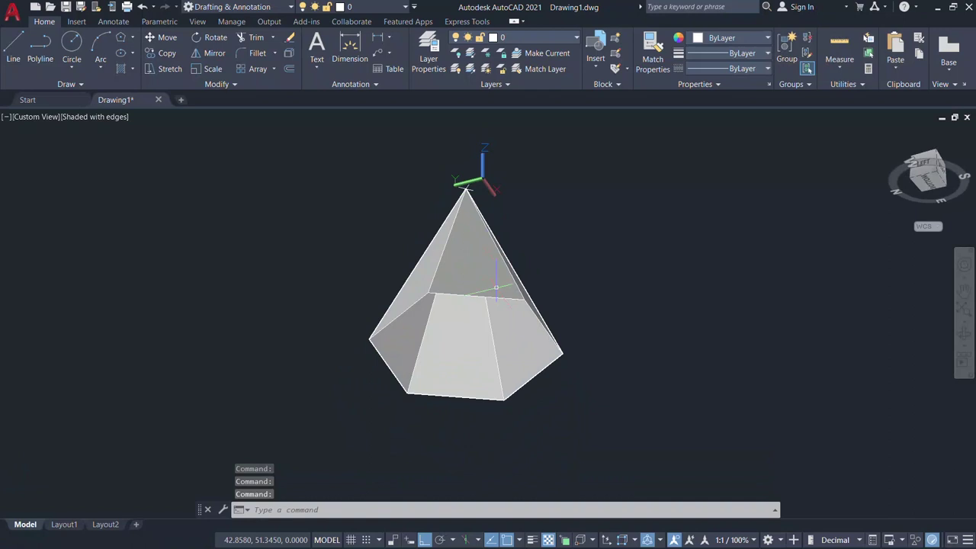
scroll(495, 293, up, 1)
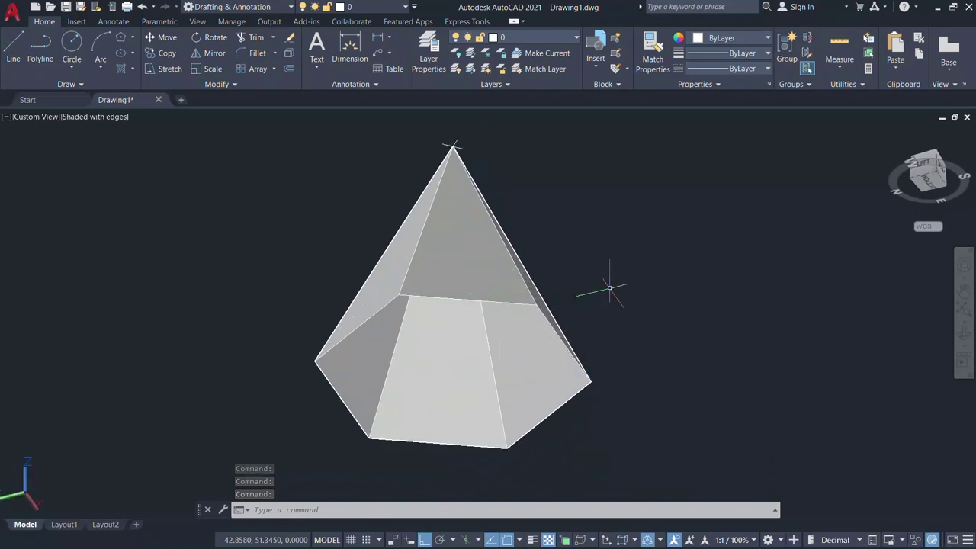
- Turn the hexagon base outline into a region with REG
text(reg)
key(Return)
click(244, 264)
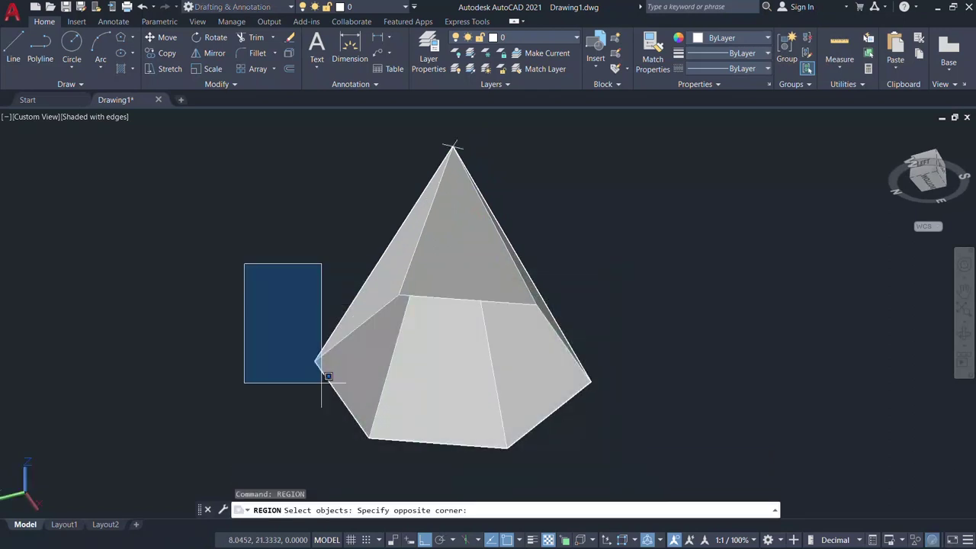
click(617, 474)
key(Return)
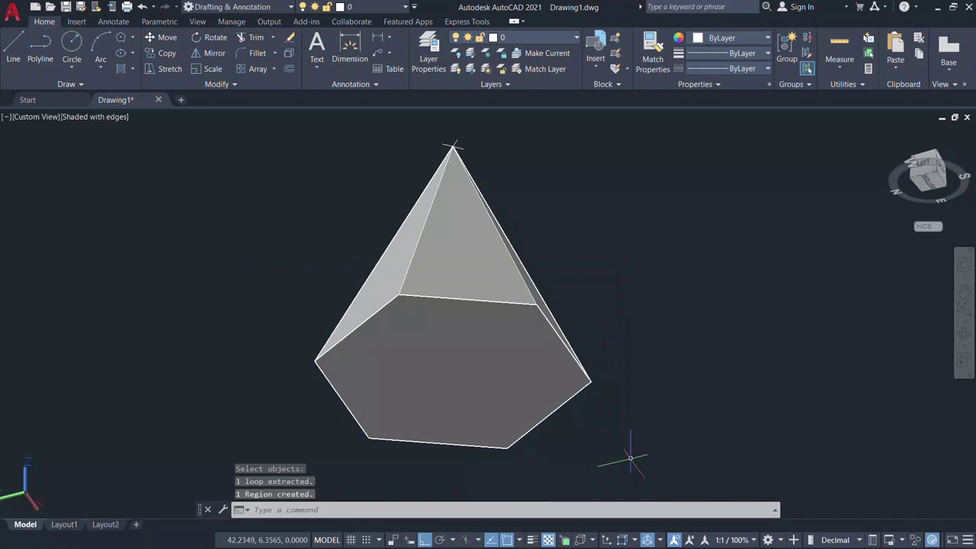
shift+middle_drag(536, 398, 488, 388)
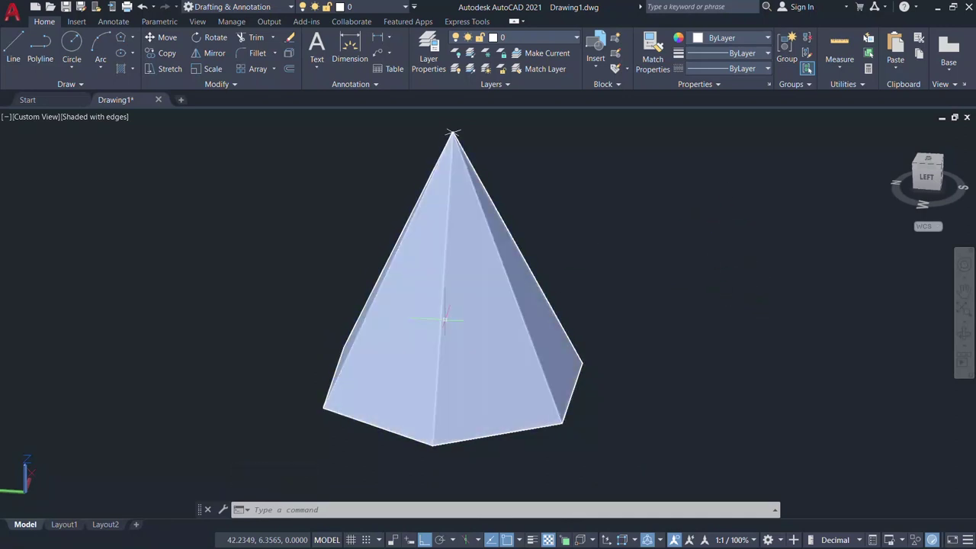
- Explode the pyramid's ruled surface into separate 3D faces
mouse_move(444, 320)
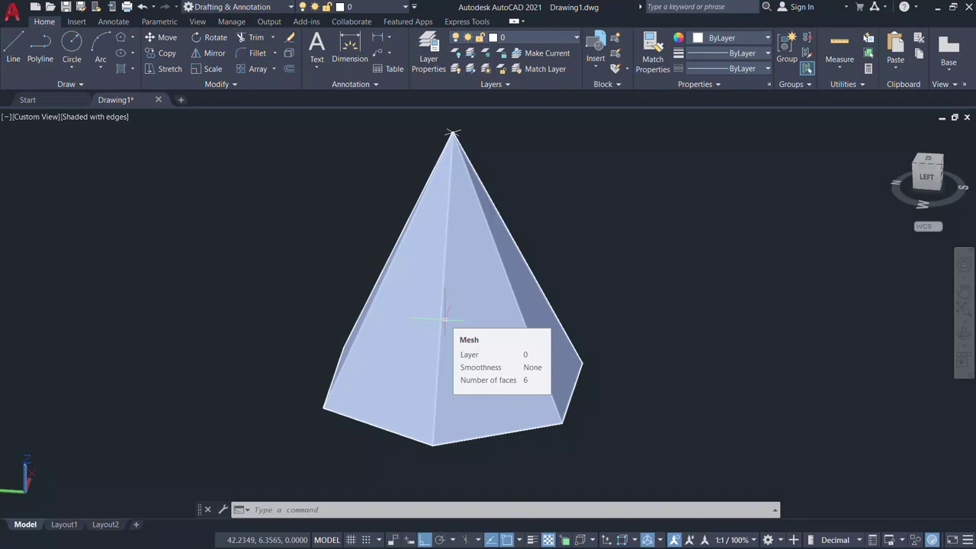
text(x)
key(Return)
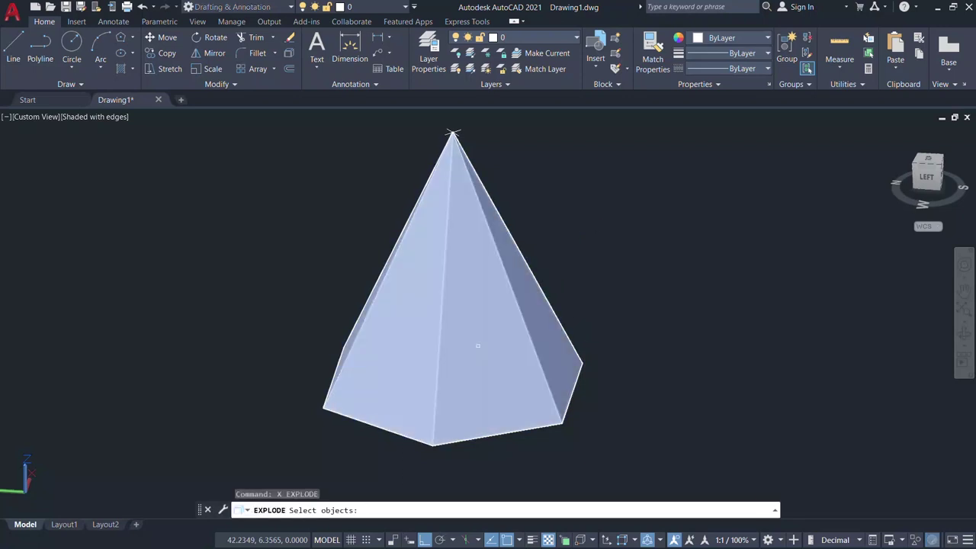
click(471, 343)
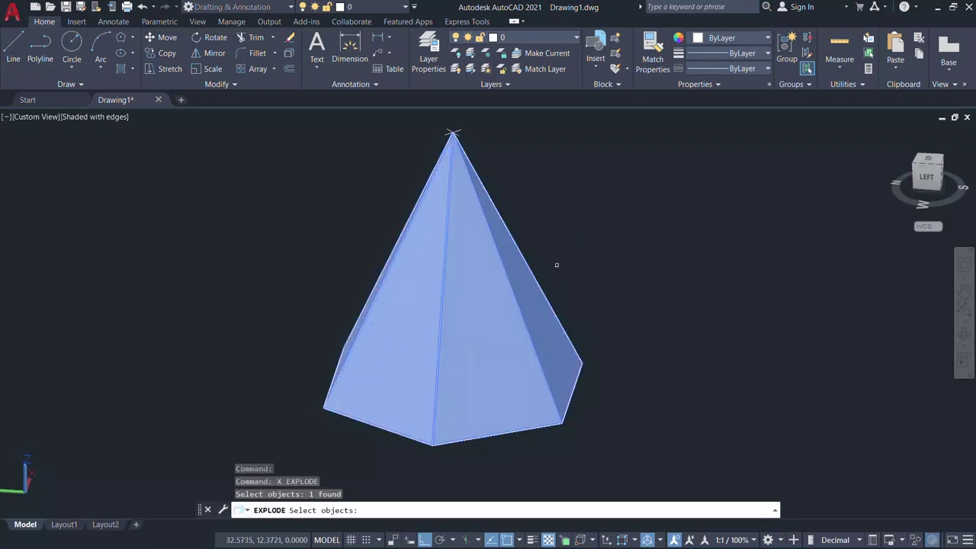
key(Return)
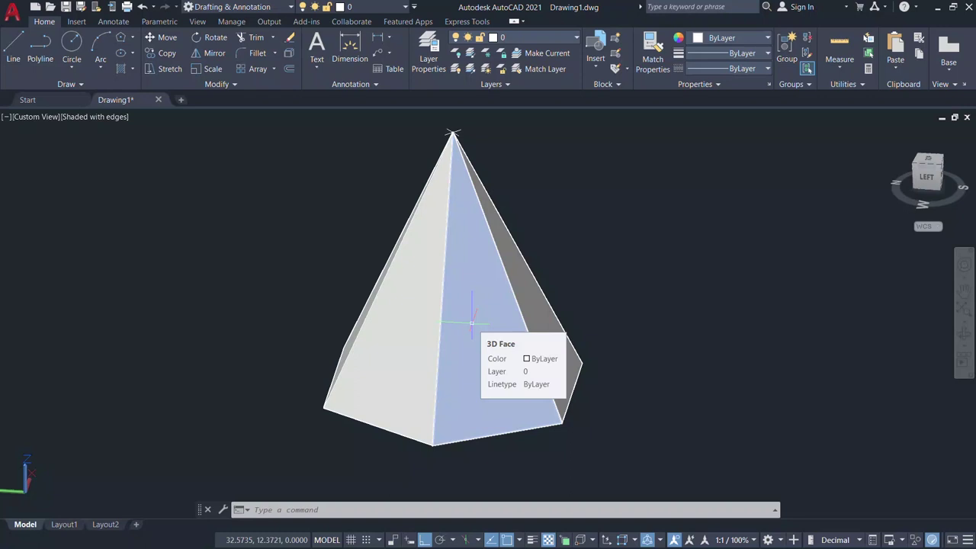
- Erase the pyramid's front side face to leave an opening
click(471, 323)
text(e)
key(Return)
text(u)
key(Return)
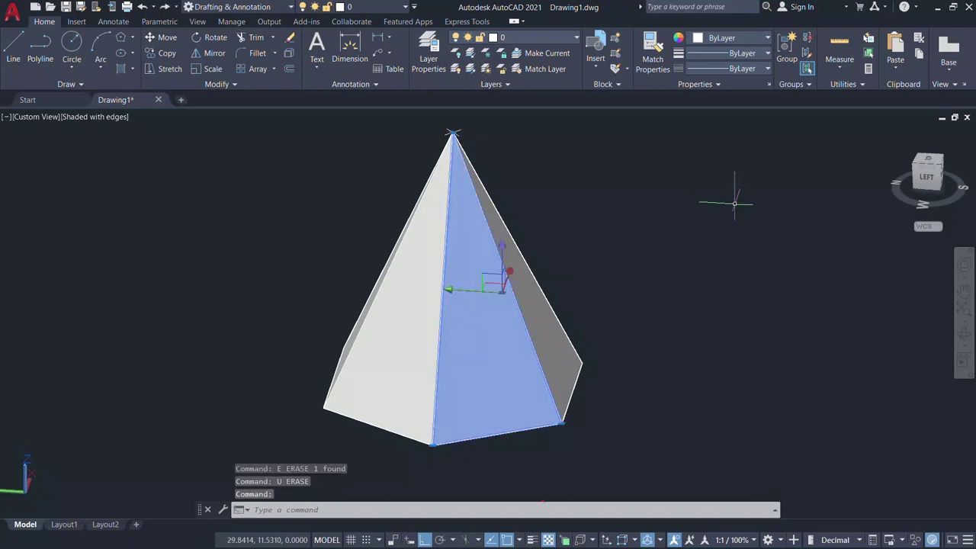
text(e)
key(Return)
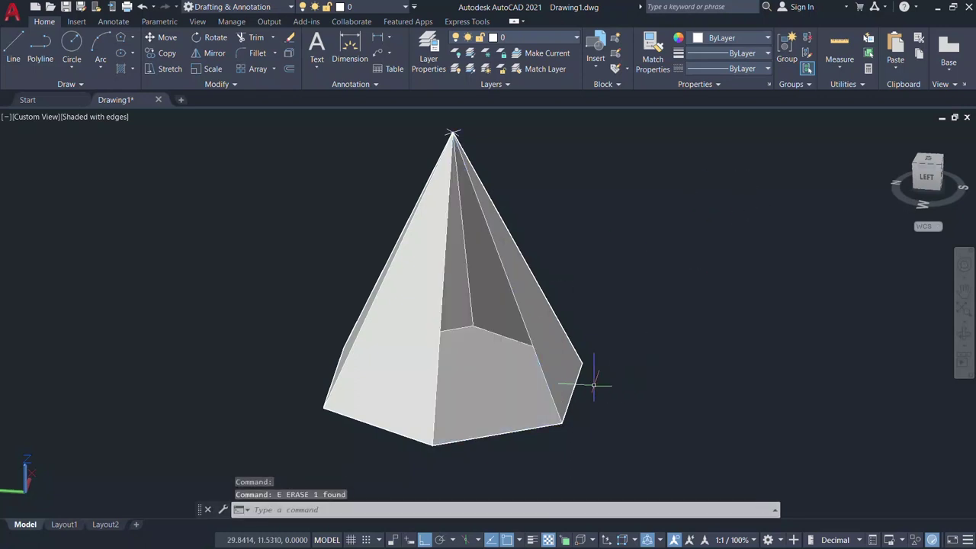
mouse_move(592, 382)
shift+middle_down()
mouse_move(547, 350)
mouse_move(514, 290)
mouse_move(608, 375)
mouse_move(630, 377)
mouse_move(590, 388)
mouse_move(586, 373)
mouse_move(538, 353)
mouse_move(605, 374)
mouse_move(643, 350)
mouse_move(636, 277)
mouse_move(619, 373)
mouse_move(556, 384)
mouse_move(631, 384)
mouse_move(602, 394)
mouse_move(668, 381)
mouse_move(586, 388)
mouse_move(636, 388)
mouse_move(598, 396)
shift+middle_up()
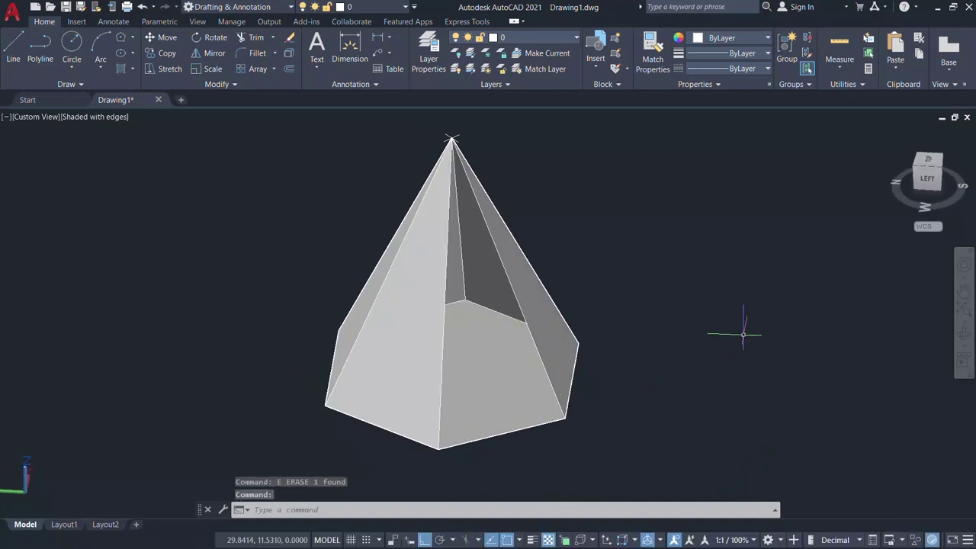